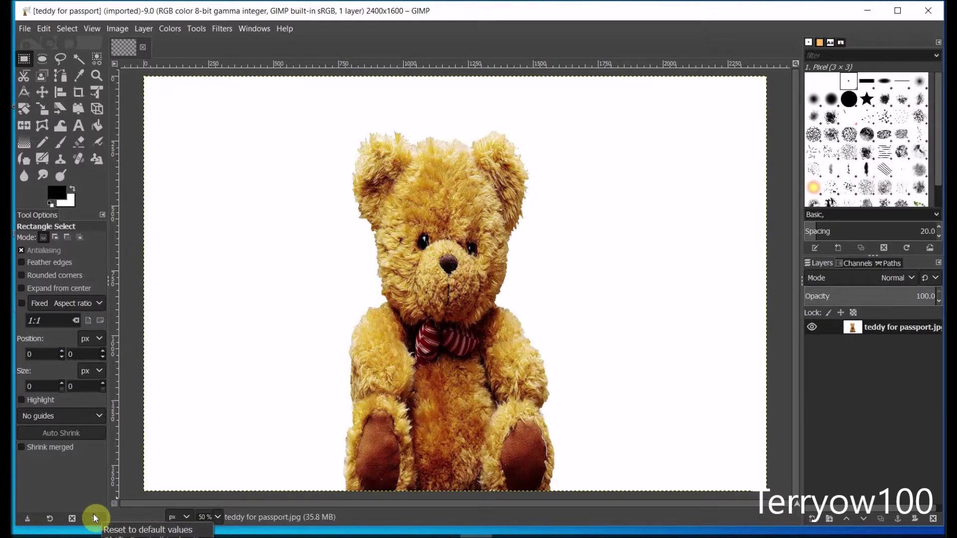
# Step: Reset all tool options to their default values
pyautogui.click(94, 517)
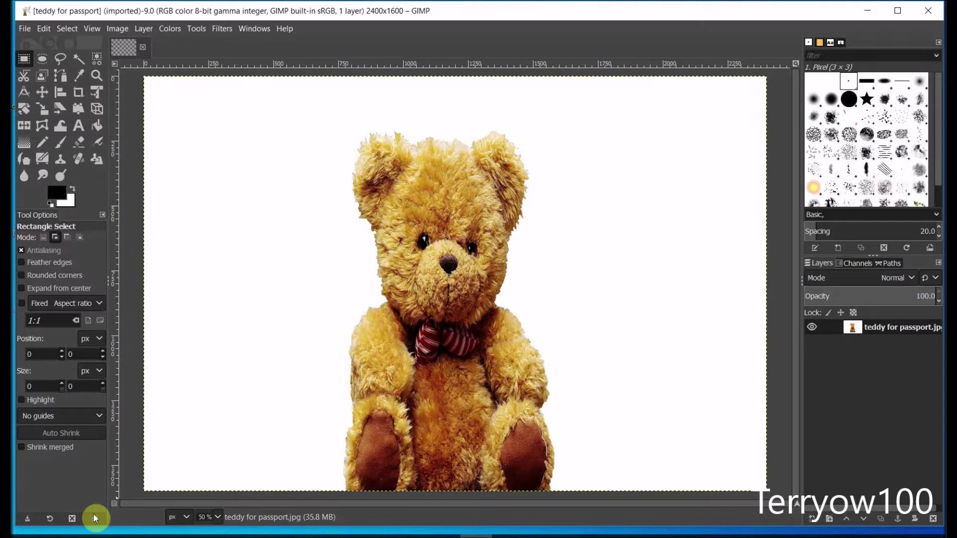
pyautogui.keyDown('shift'); pyautogui.click(93, 514); pyautogui.keyUp('shift')
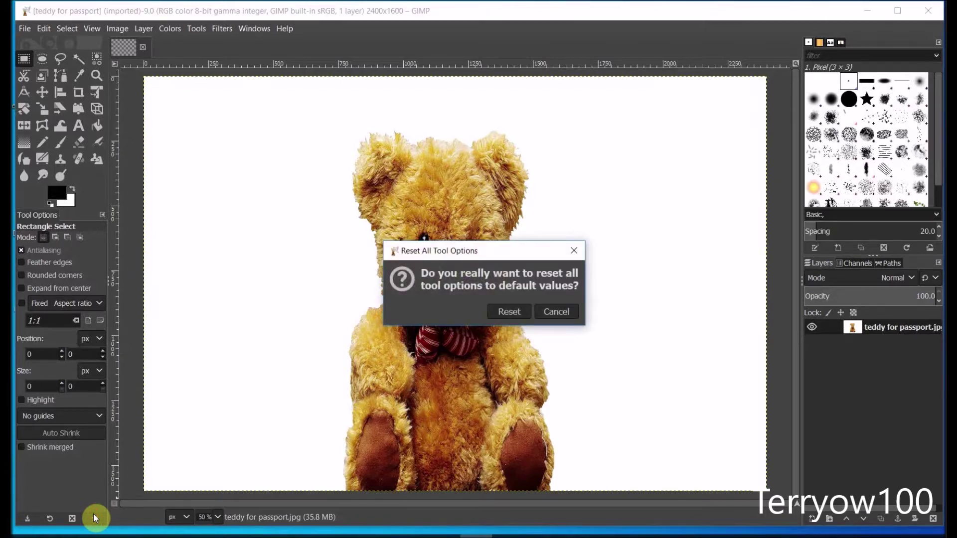
pyautogui.click(508, 311)
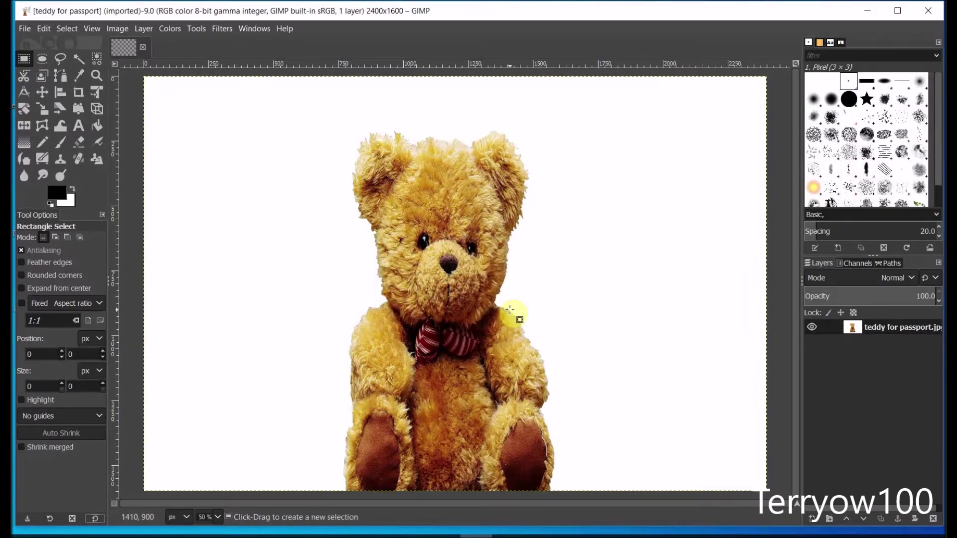
# Step: Reset all filters to their default settings
pyautogui.click(222, 29)
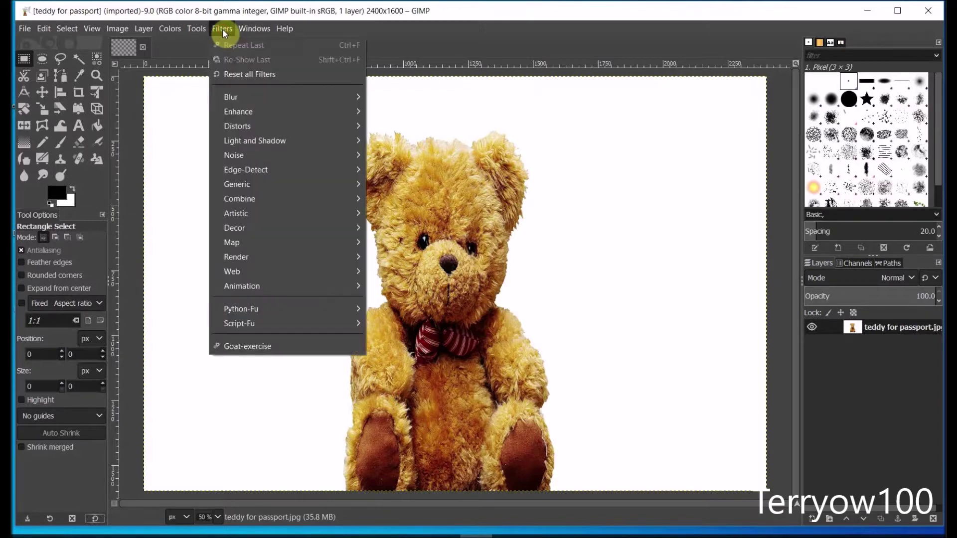
pyautogui.click(233, 74)
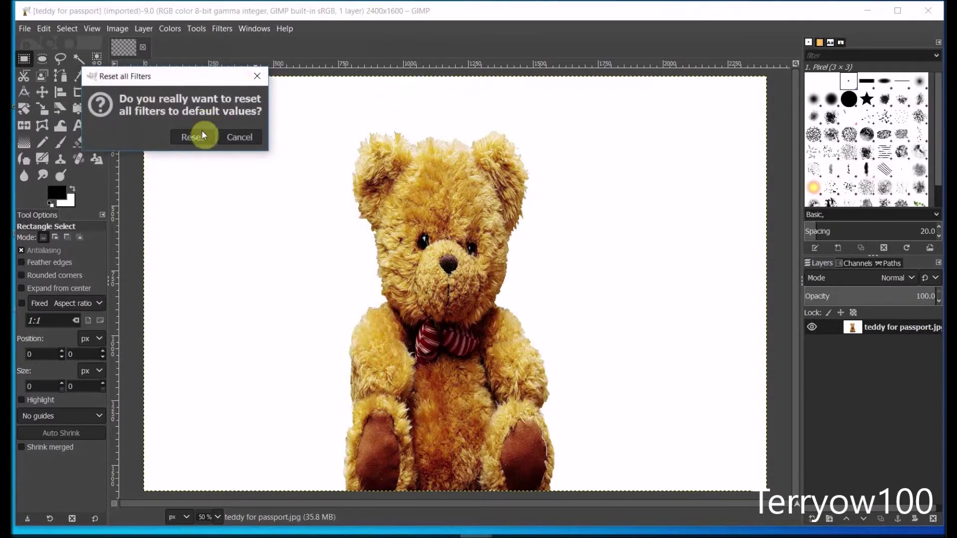
pyautogui.click(191, 137)
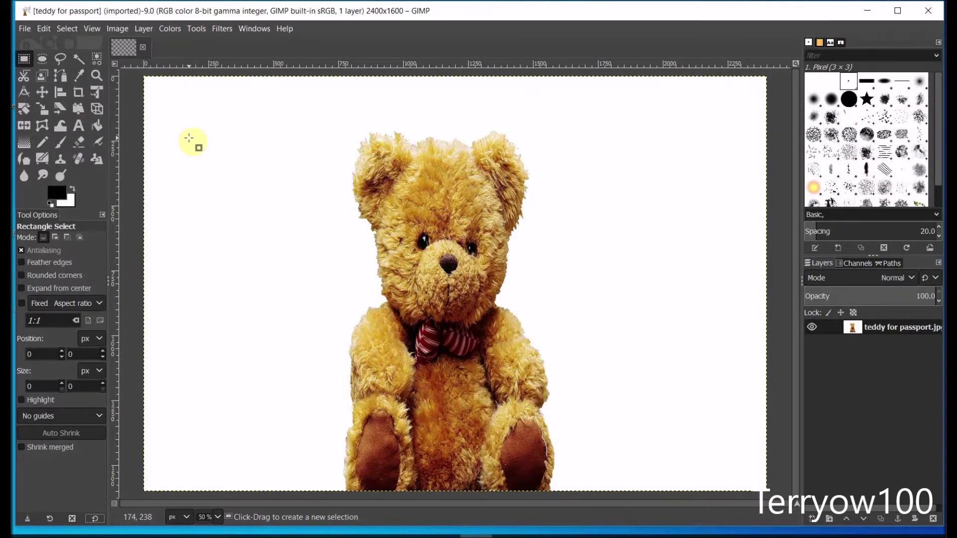
# Step: Switch to the Crop tool and lock its aspect ratio to 1:1 instead of 2400:1600
pyautogui.click(82, 92)
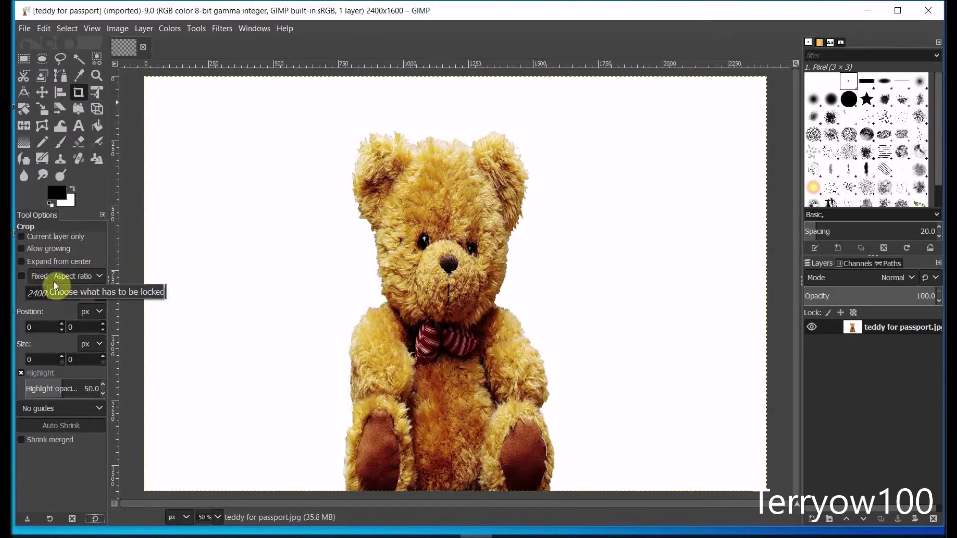
pyautogui.click(22, 277)
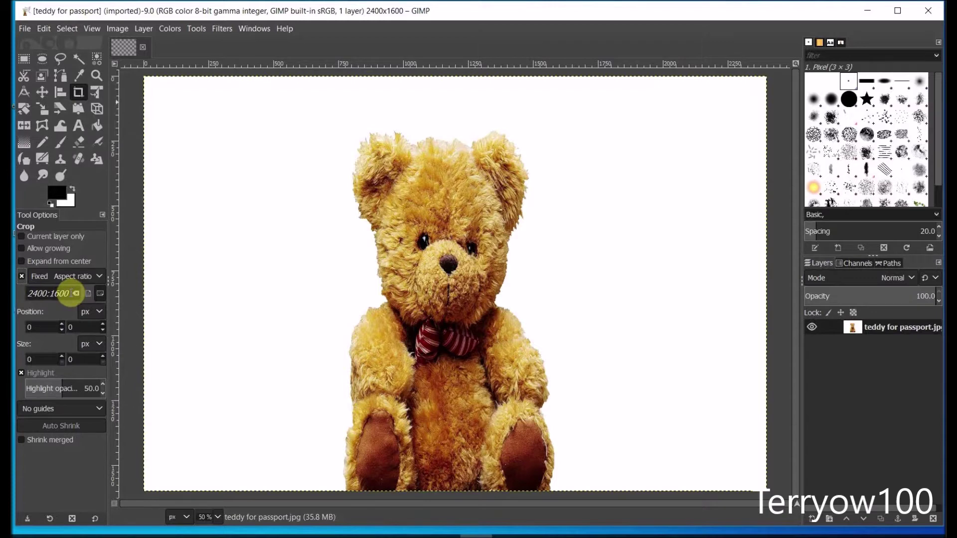
pyautogui.moveTo(71, 293); pyautogui.dragTo(27, 293)
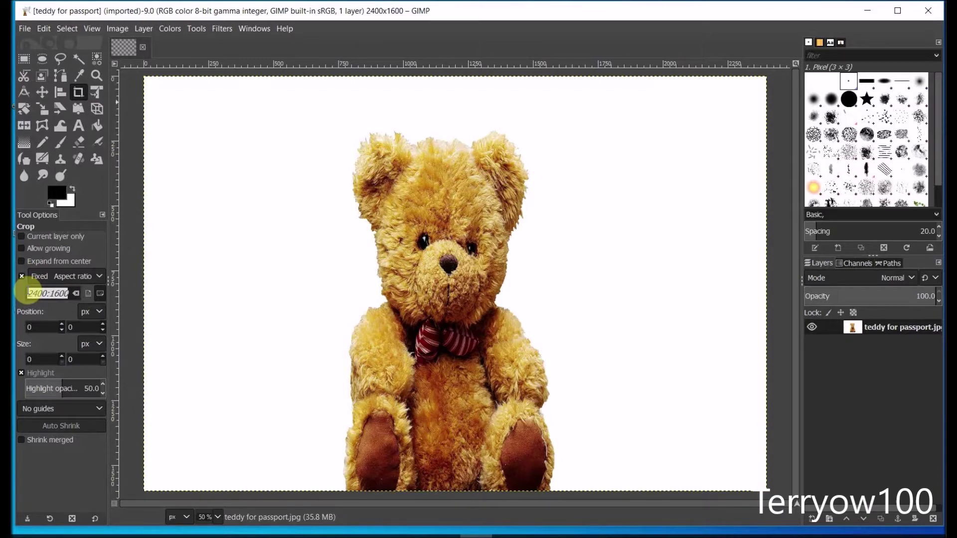
pyautogui.write('1:1')
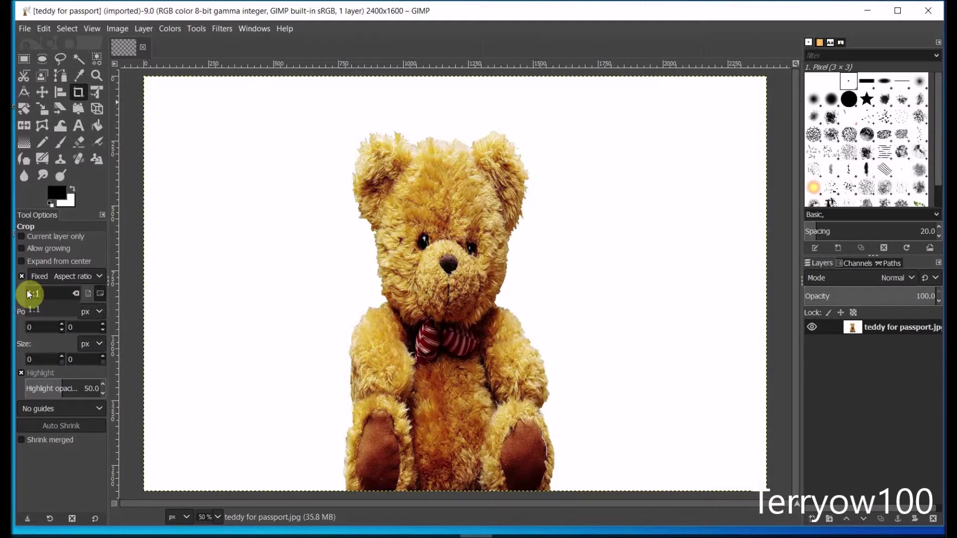
pyautogui.click(33, 294)
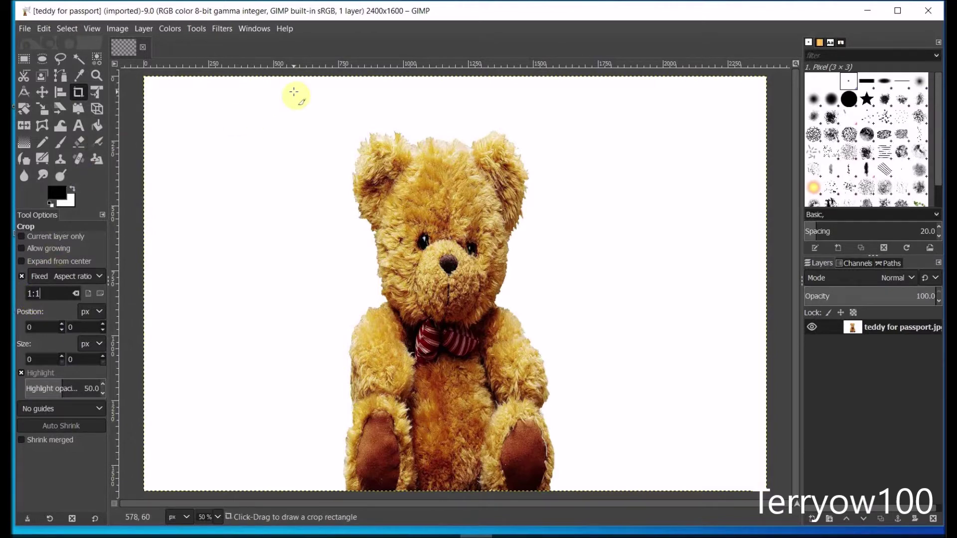
# Step: Frame a 1218×1218 crop square over the teddy at the top edge and crop
pyautogui.moveTo(294, 91); pyautogui.dragTo(588, 395)
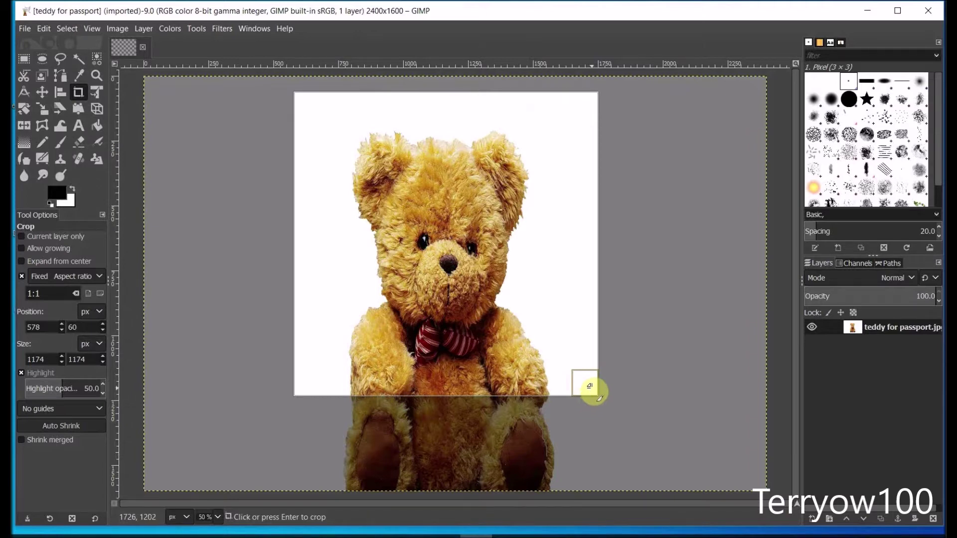
pyautogui.moveTo(593, 390)
pyautogui.mouseDown()
pyautogui.moveTo(529, 325)
pyautogui.moveTo(604, 399)
pyautogui.moveTo(572, 349)
pyautogui.moveTo(530, 310)
pyautogui.moveTo(604, 375)
pyautogui.mouseUp()
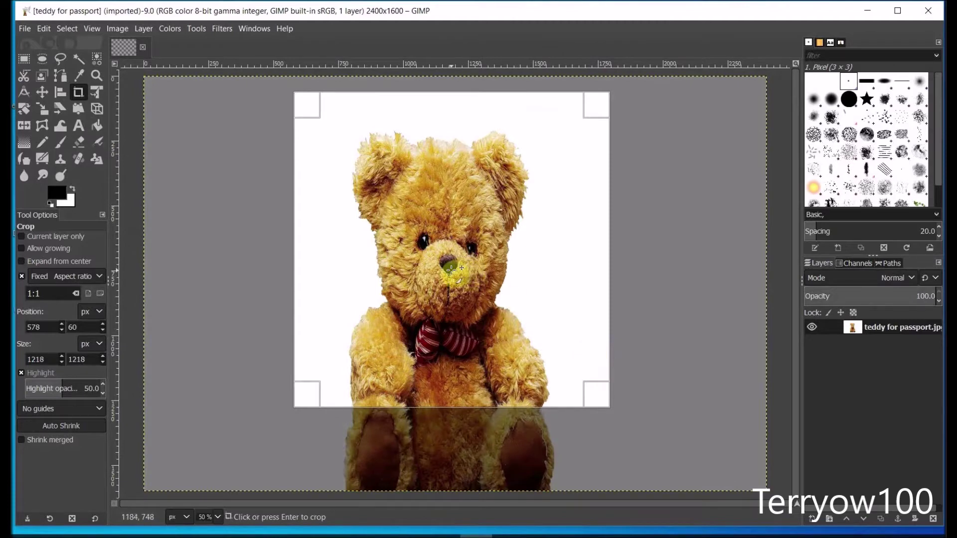
pyautogui.moveTo(450, 270); pyautogui.dragTo(450, 255)
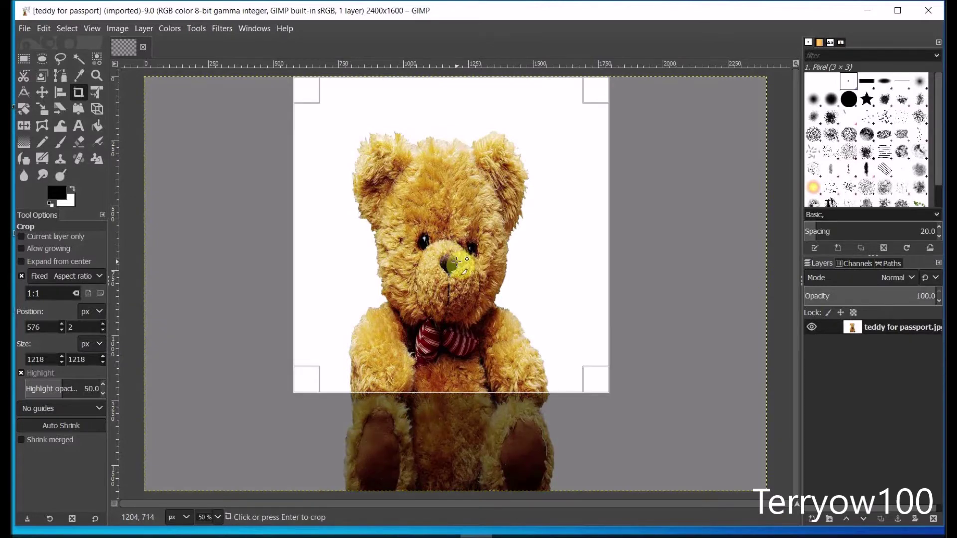
pyautogui.press('Return')
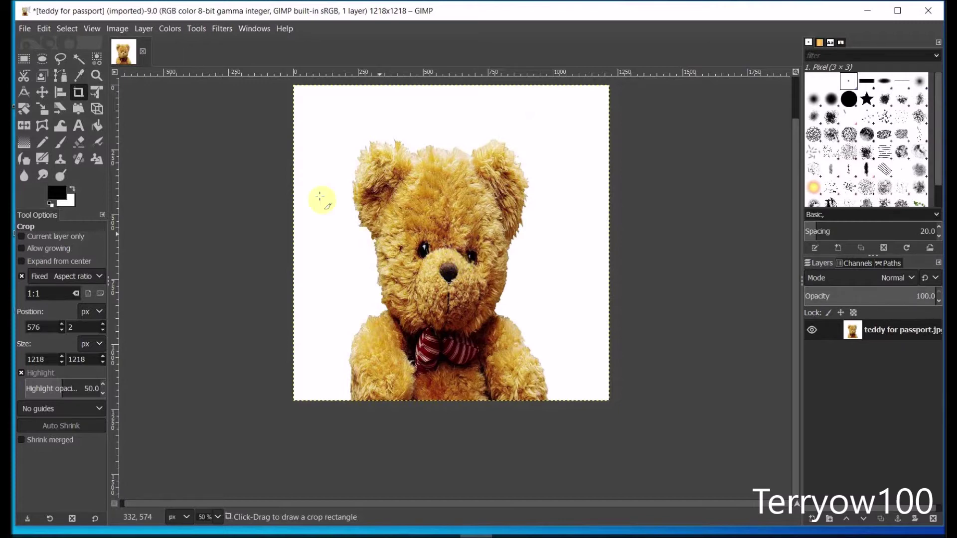
# Step: Scale the cropped teddy square to 800×800 pixels with Scale Image
pyautogui.click(120, 32)
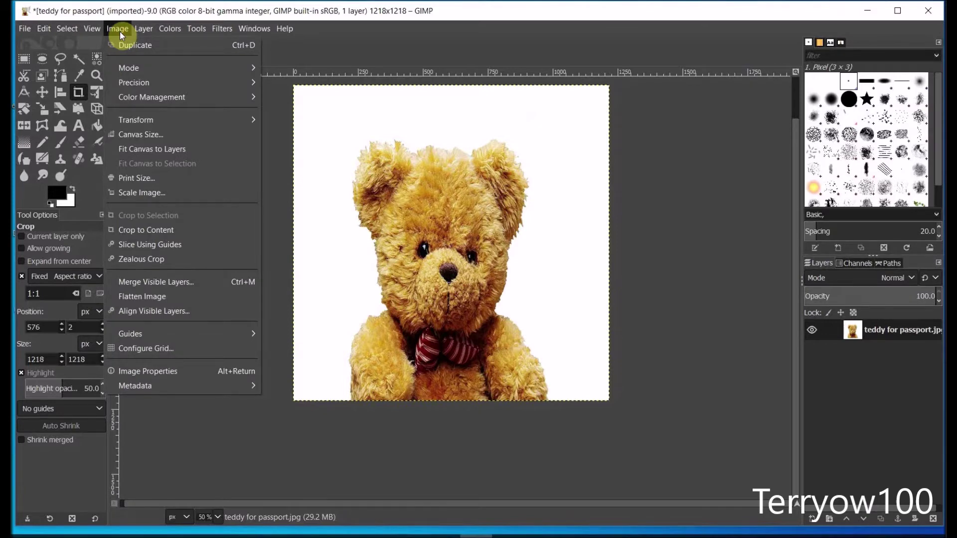
pyautogui.click(147, 193)
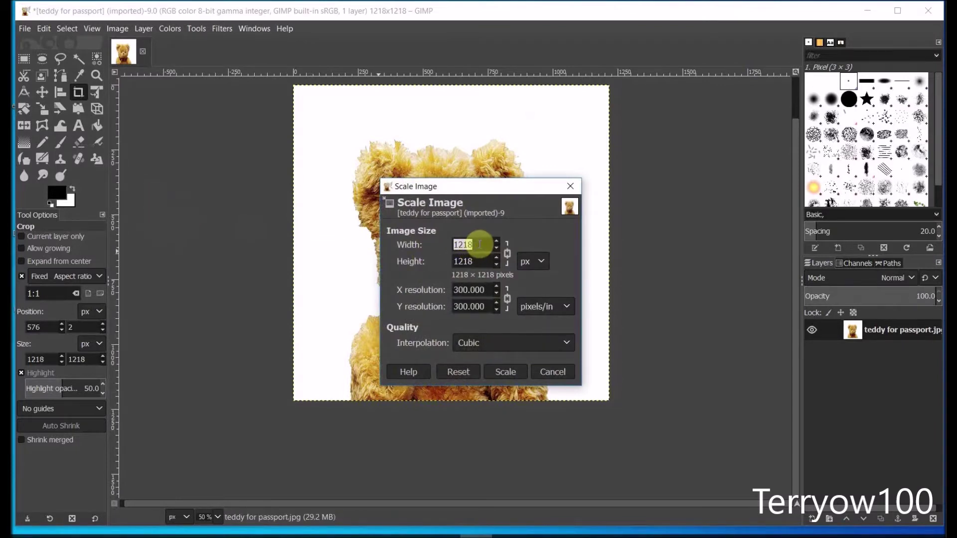
pyautogui.write('800')
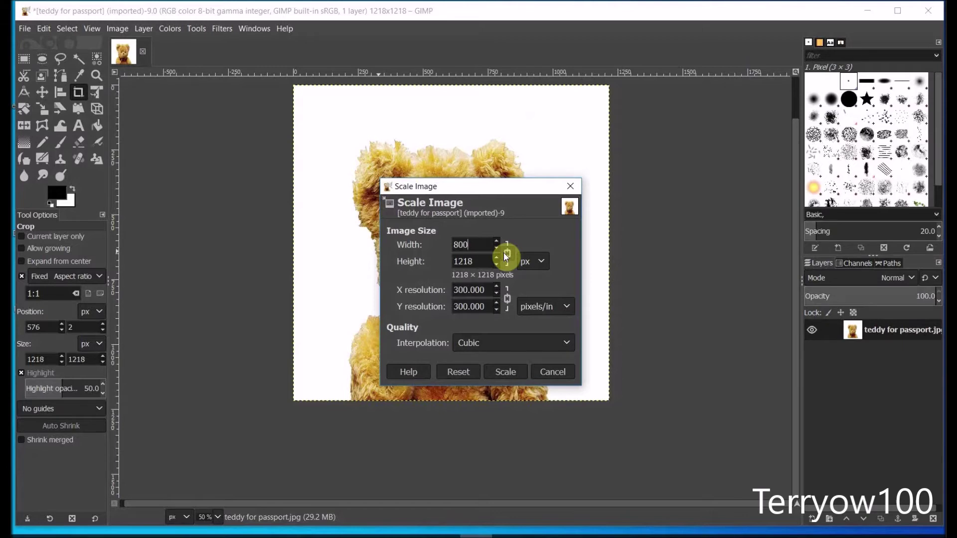
pyautogui.click(500, 374)
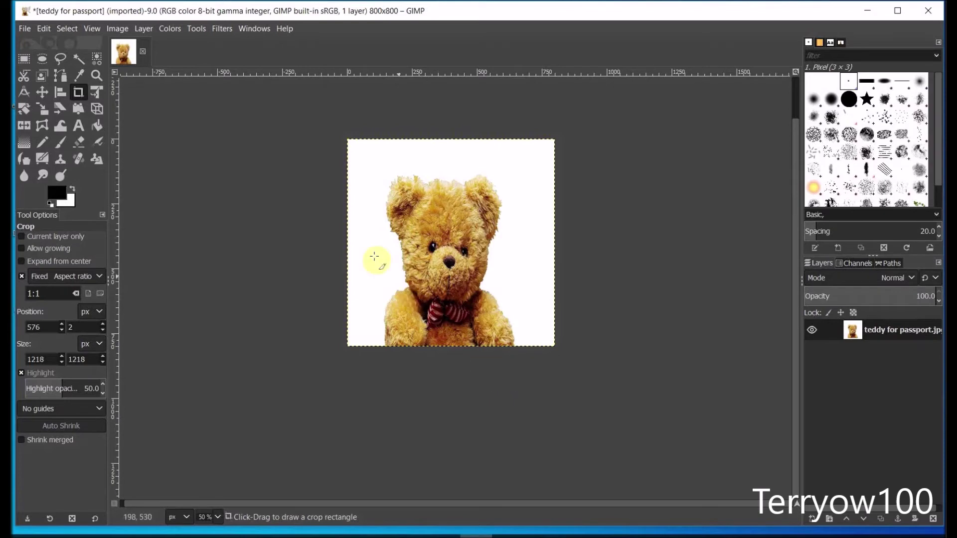
# Step: Apply the Tile filter at 2400×1600, unlinked, into the current image instead of a new one
pyautogui.click(224, 31)
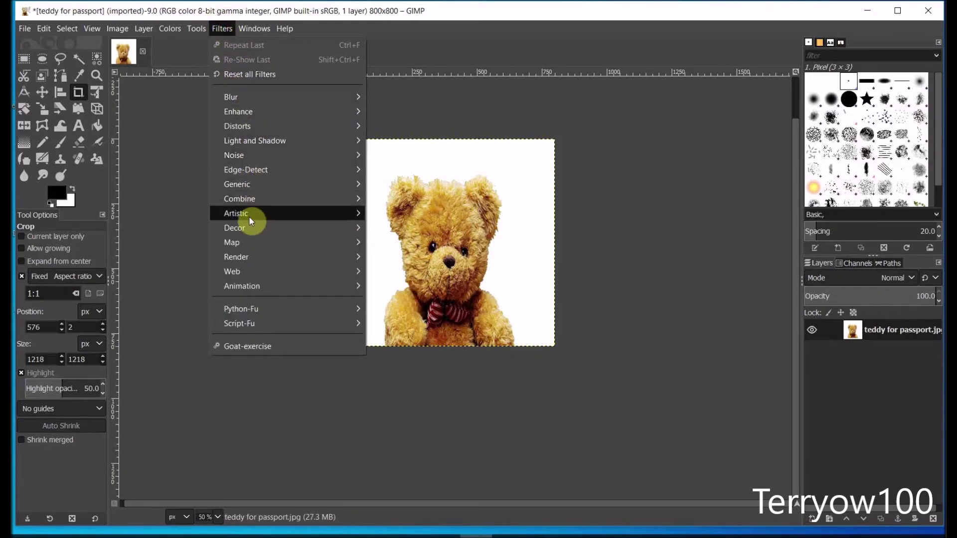
pyautogui.moveTo(251, 248)
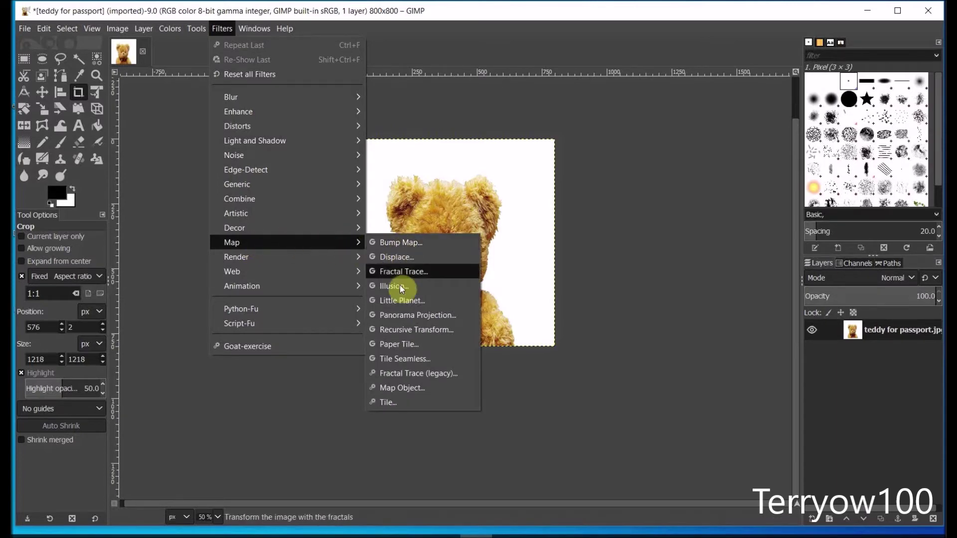
pyautogui.click(389, 405)
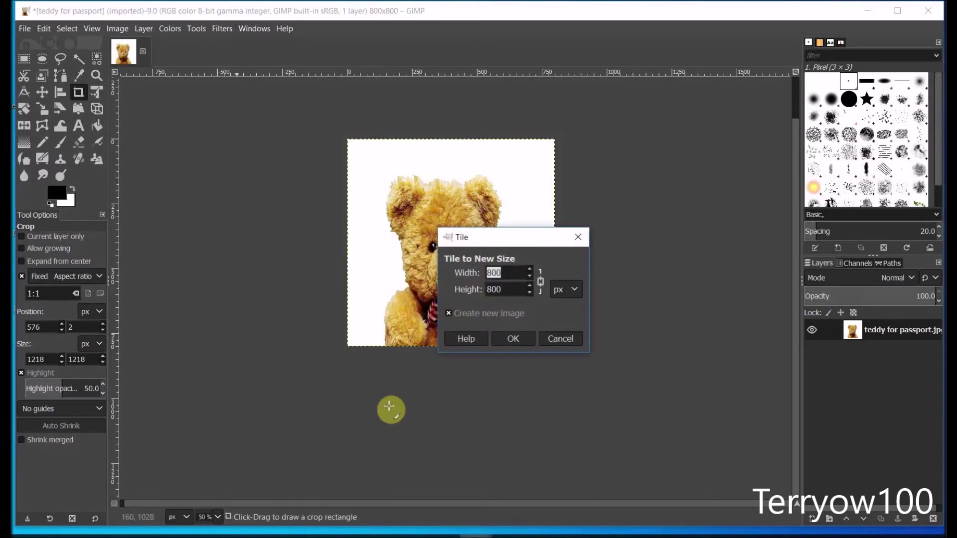
pyautogui.click(539, 283)
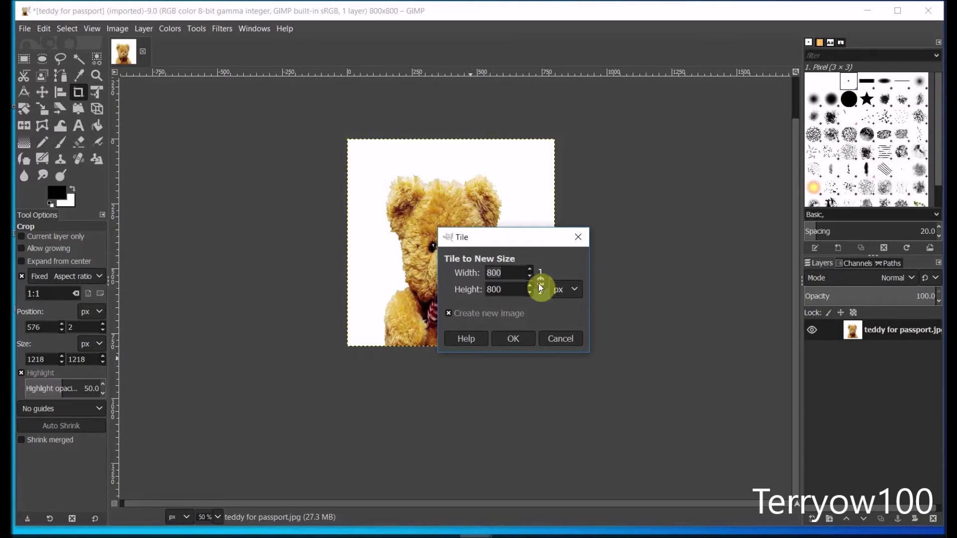
pyautogui.moveTo(487, 273)
pyautogui.mouseDown()
pyautogui.moveTo(502, 272)
pyautogui.moveTo(486, 273)
pyautogui.mouseUp()
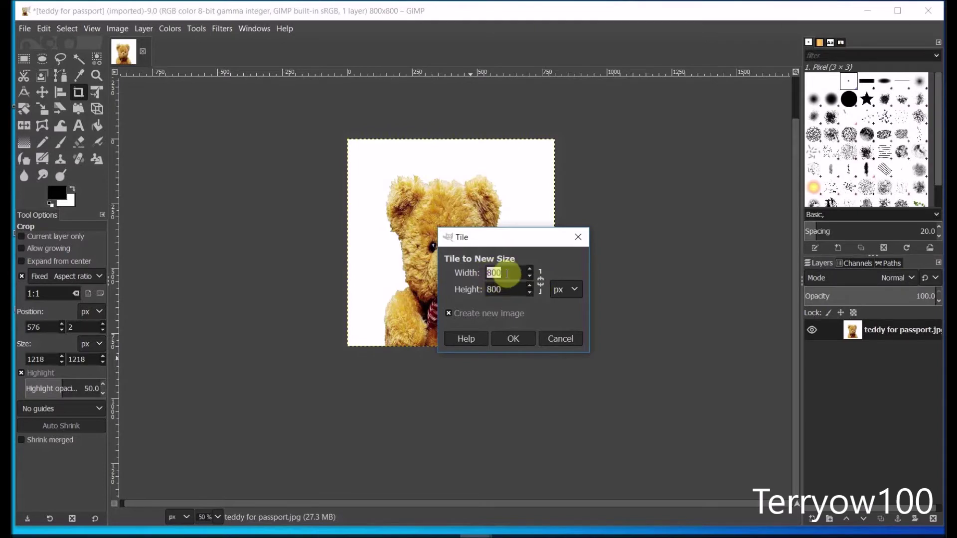
pyautogui.write('24')
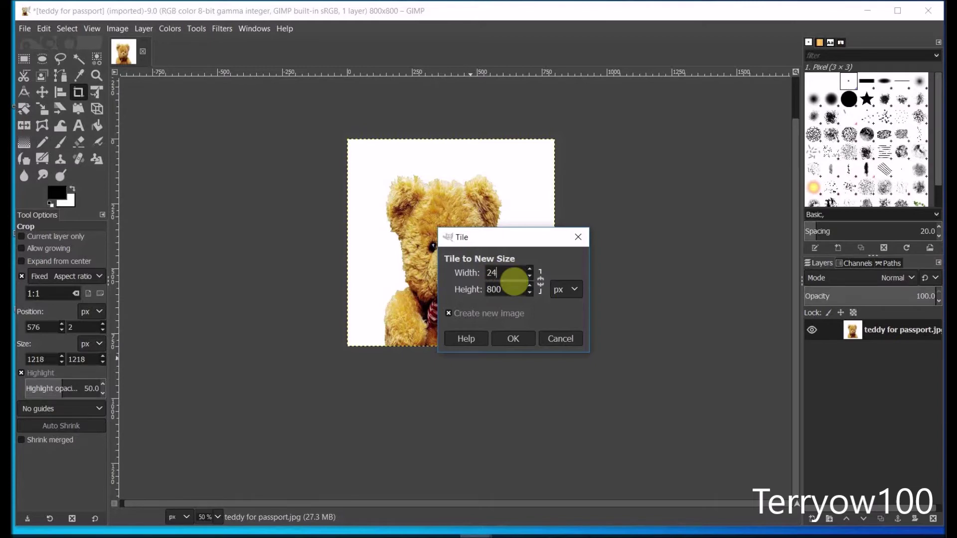
pyautogui.write('00')
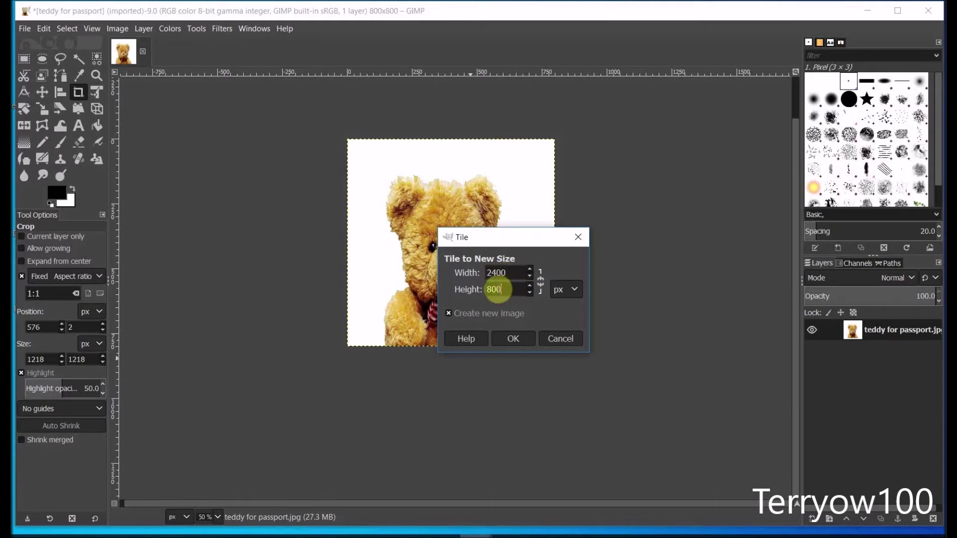
pyautogui.doubleClick(494, 289)
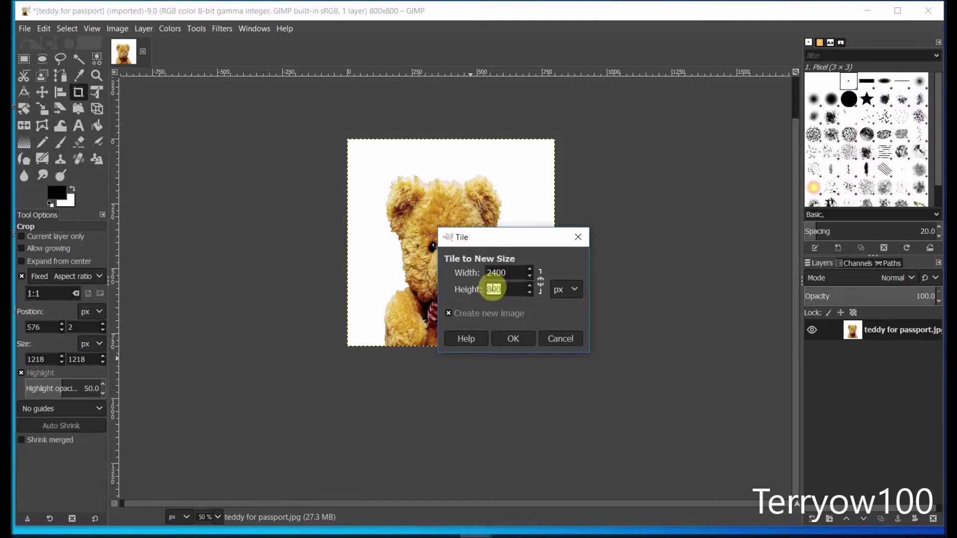
pyautogui.write('1600')
pyautogui.click(447, 312)
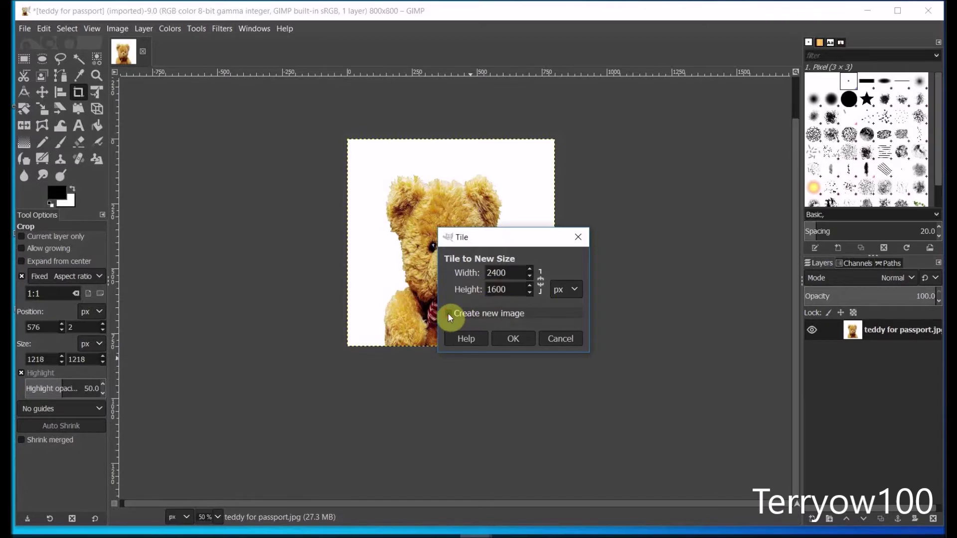
pyautogui.click(510, 339)
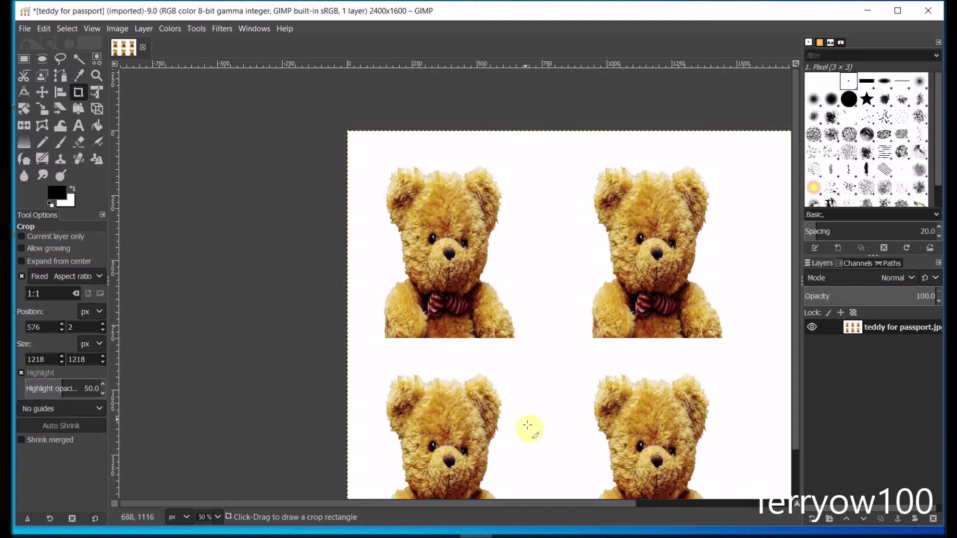
# Step: Close the tiled teddy sheet's image tab, bringing up the unsaved-changes prompt
pyautogui.moveTo(546, 504); pyautogui.dragTo(576, 504)
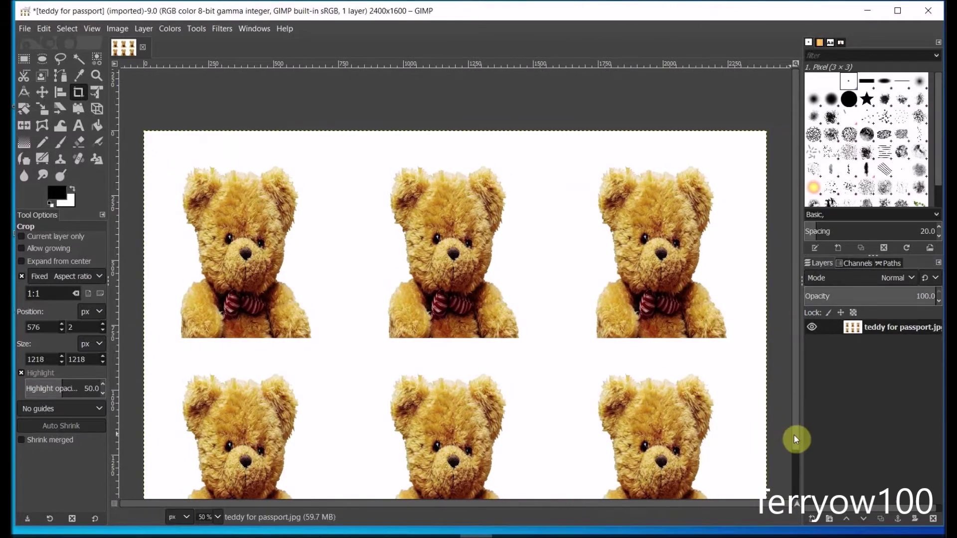
pyautogui.moveTo(796, 434); pyautogui.dragTo(801, 456)
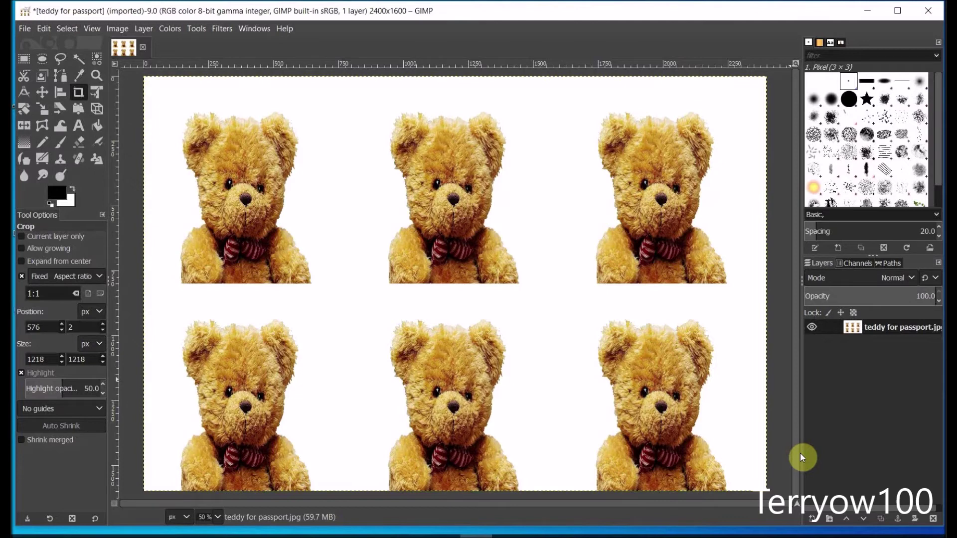
pyautogui.click(145, 48)
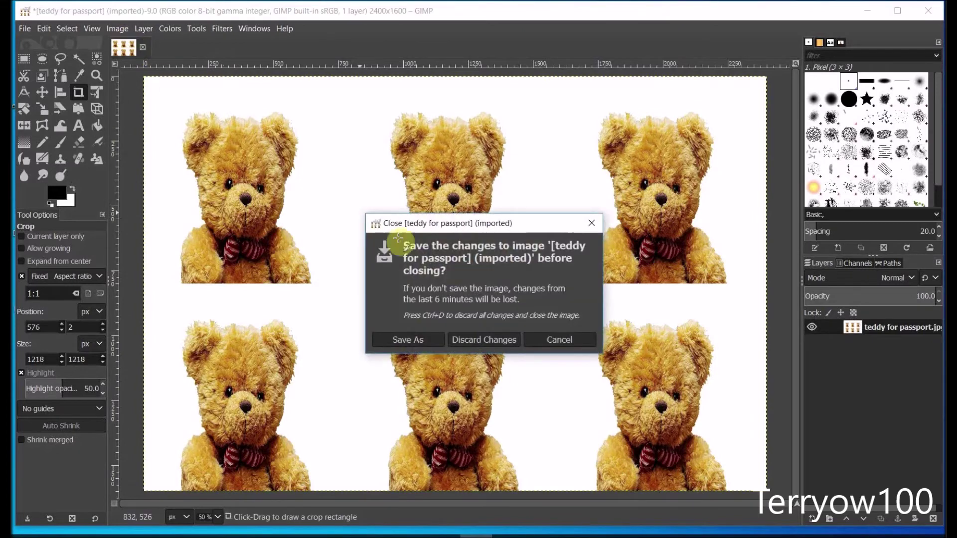
# Step: Discard the tiled sheet's changes and close it
pyautogui.click(511, 344)
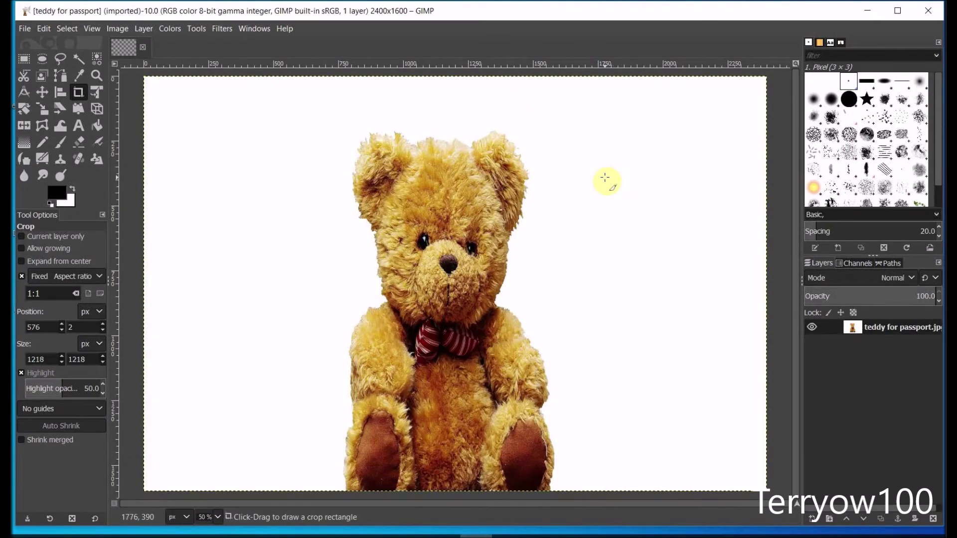
# Step: Reset the tool options and all filters back to their defaults
pyautogui.keyDown('shift'); pyautogui.click(95, 518); pyautogui.keyUp('shift')
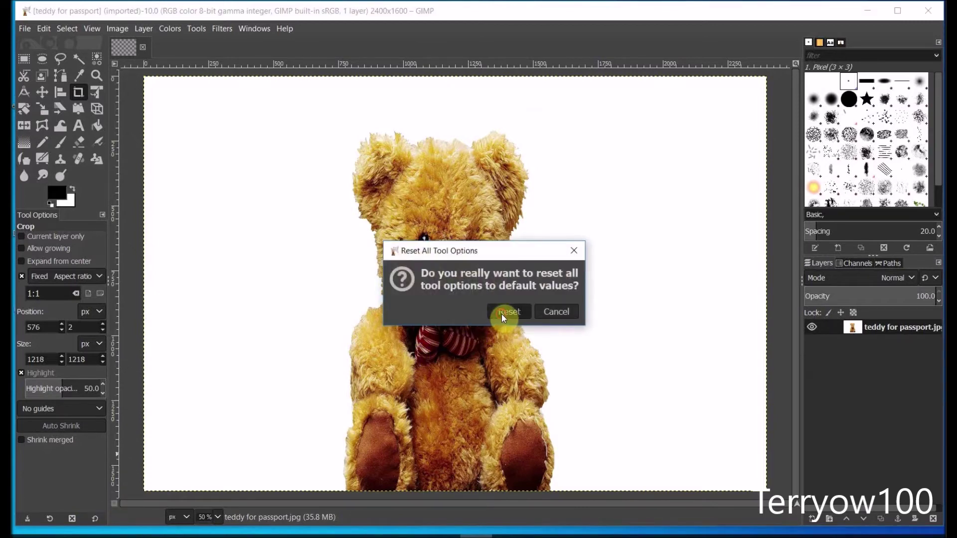
pyautogui.click(502, 314)
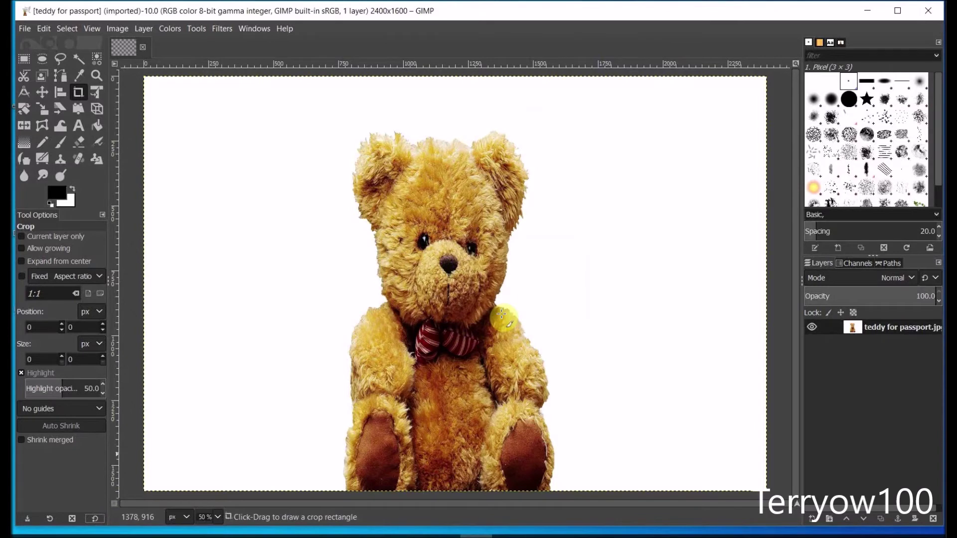
pyautogui.click(223, 29)
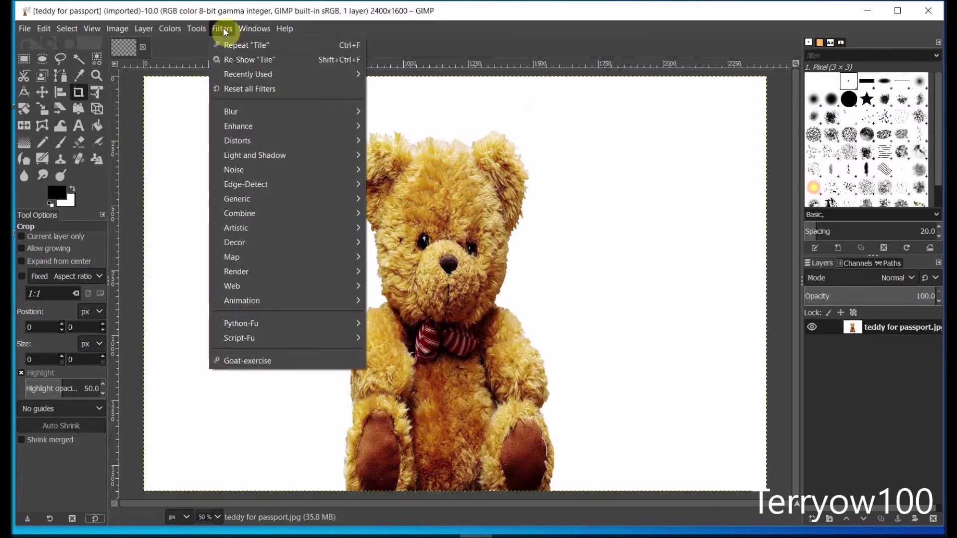
pyautogui.click(238, 89)
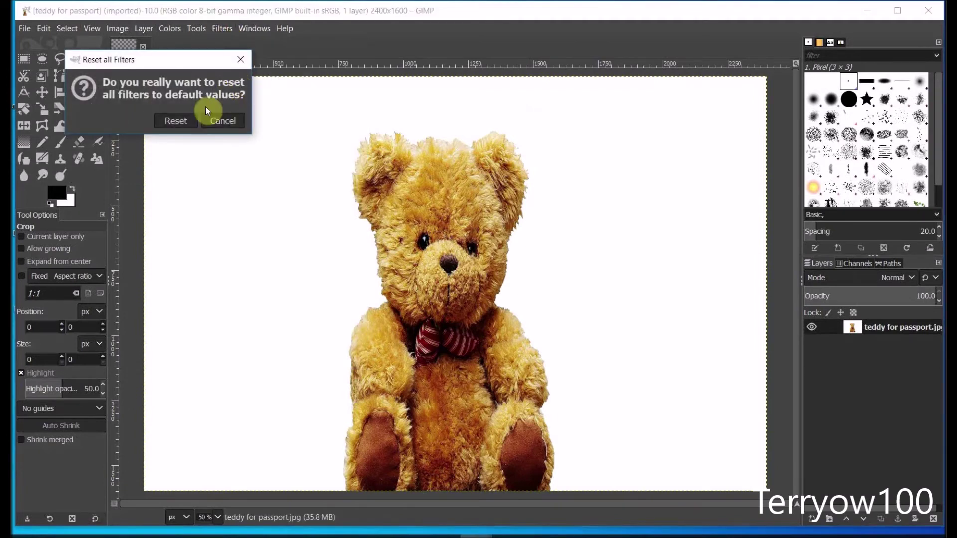
pyautogui.click(174, 122)
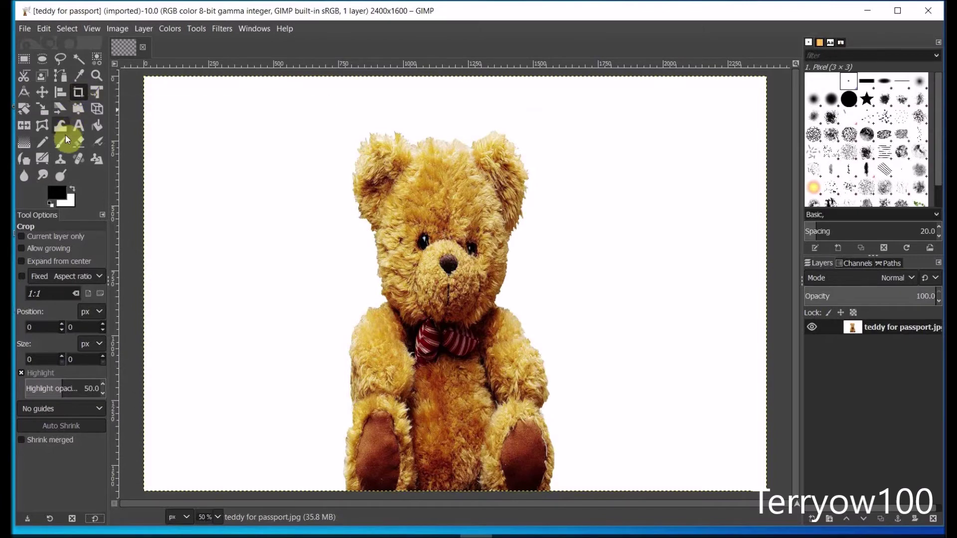
# Step: Lock the Crop tool to a fixed 1.5:2 aspect ratio, replacing 1:1
pyautogui.click(21, 277)
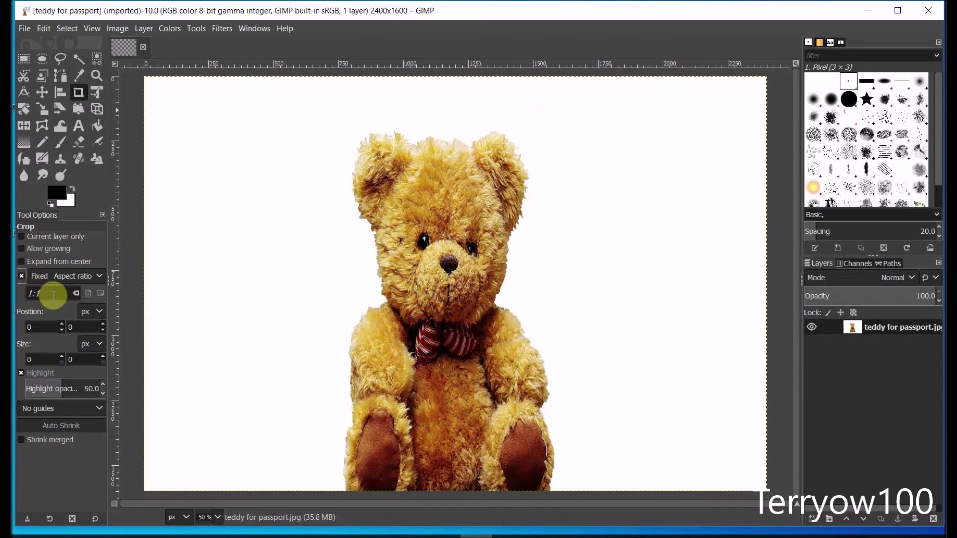
pyautogui.moveTo(46, 295); pyautogui.dragTo(33, 294)
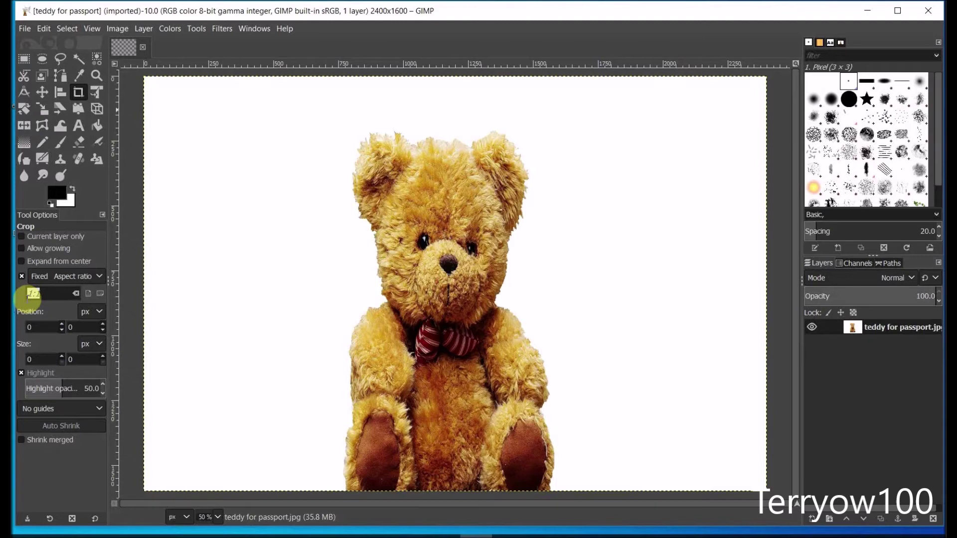
pyautogui.write('1.5')
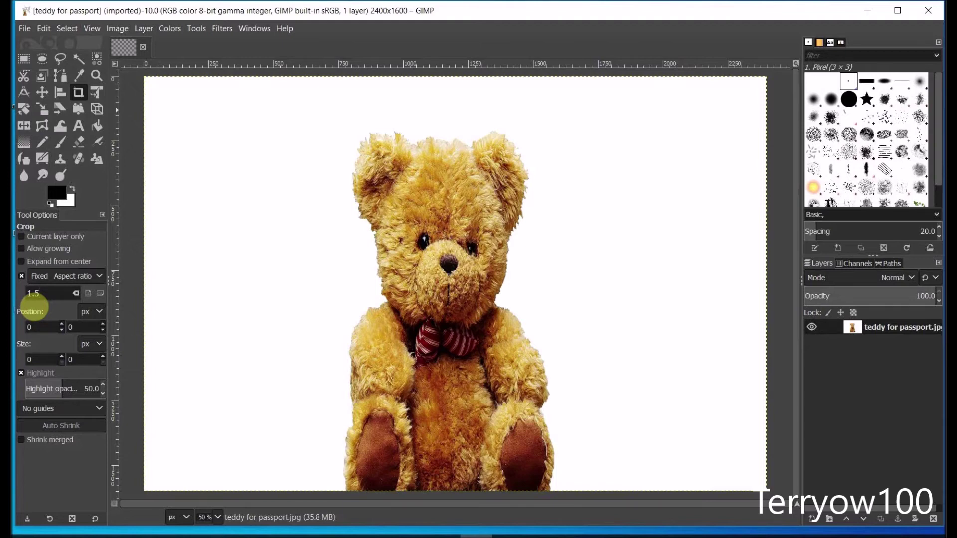
pyautogui.write(':2')
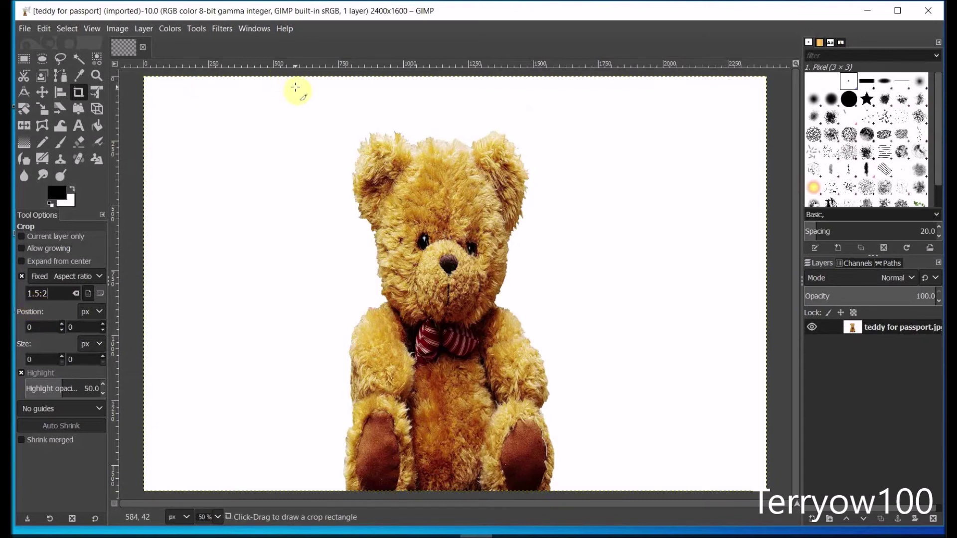
# Step: Frame a 998×1331 crop around the bear at the image's top edge and crop
pyautogui.moveTo(298, 85); pyautogui.dragTo(575, 381)
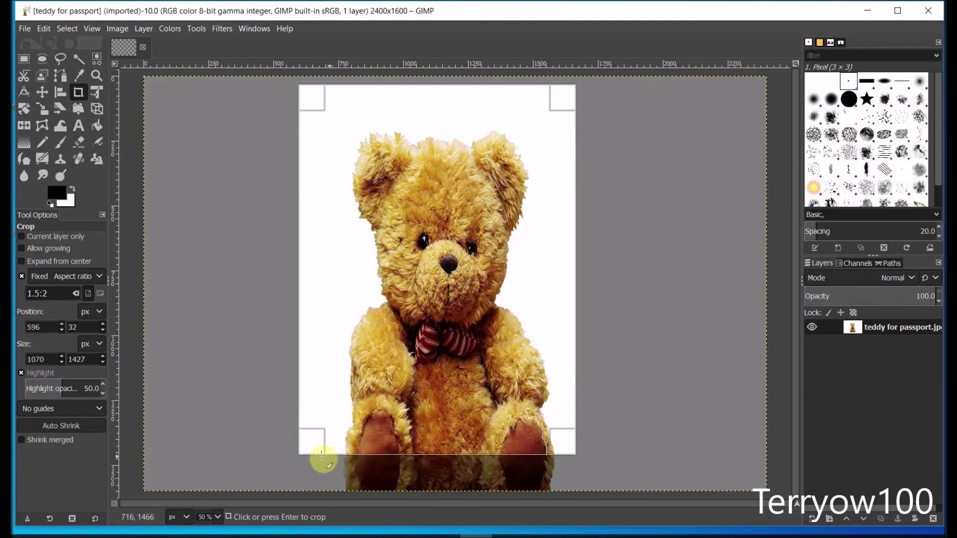
pyautogui.moveTo(309, 439); pyautogui.dragTo(326, 402)
pyautogui.moveTo(562, 417); pyautogui.dragTo(560, 414)
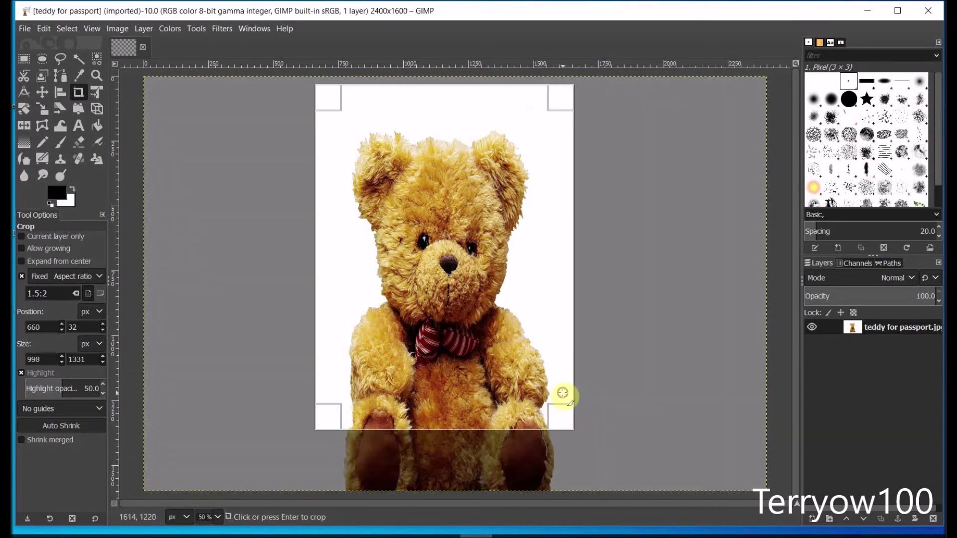
pyautogui.moveTo(438, 364); pyautogui.dragTo(441, 359)
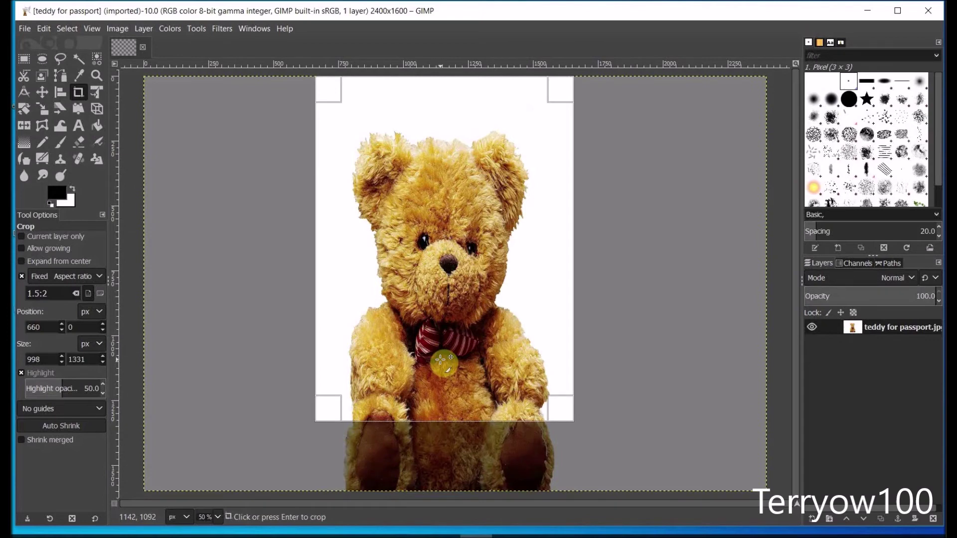
pyautogui.click(441, 359)
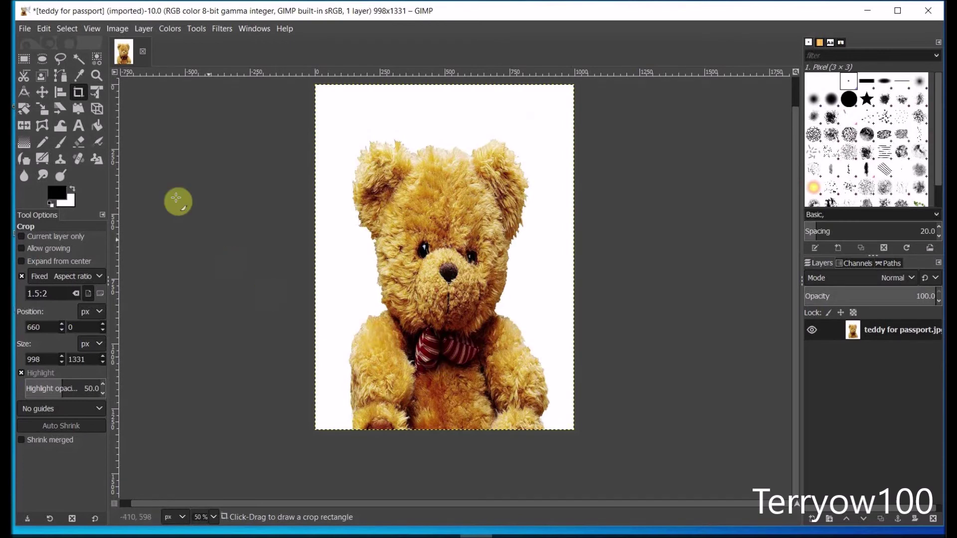
# Step: Scale the cropped teddy photo to width 600, giving 600×800 pixels with the chain linked
pyautogui.click(118, 29)
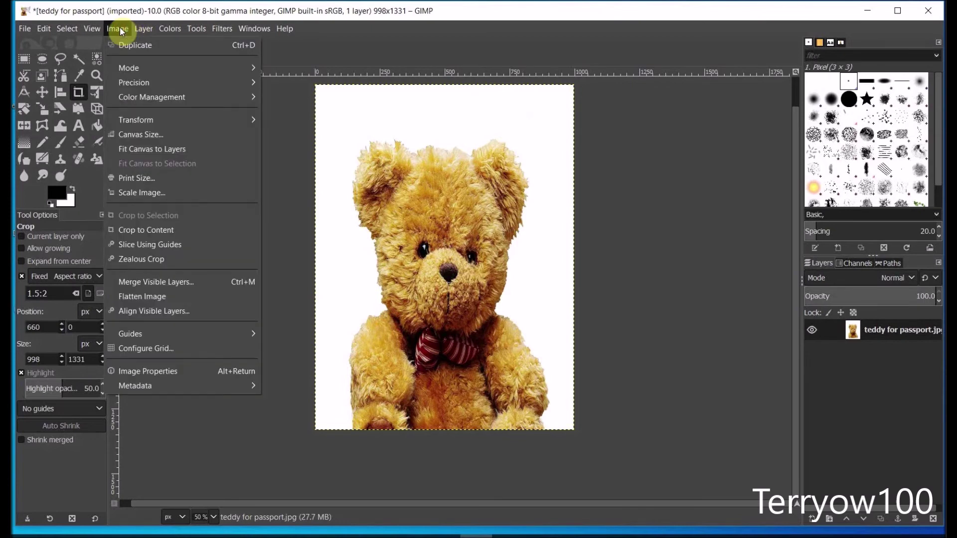
pyautogui.click(135, 193)
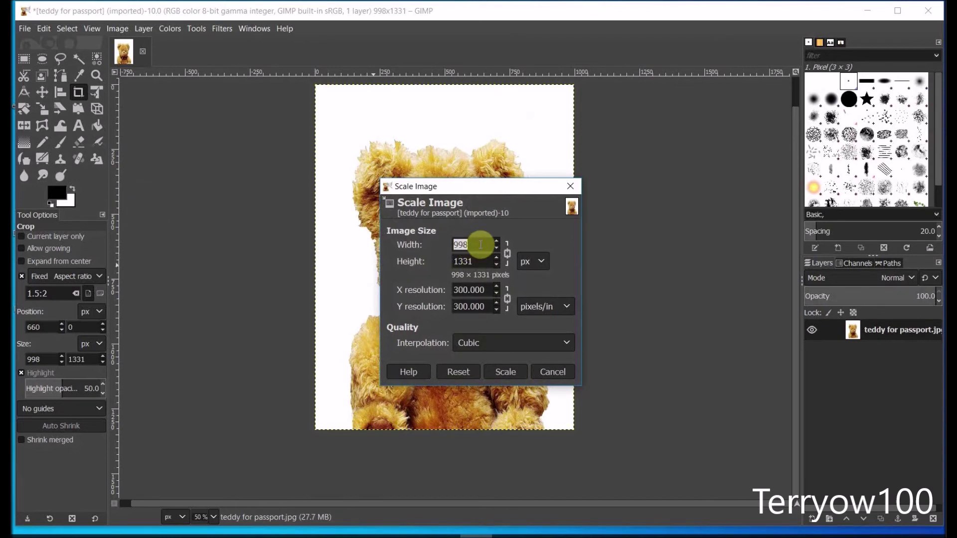
pyautogui.write('600')
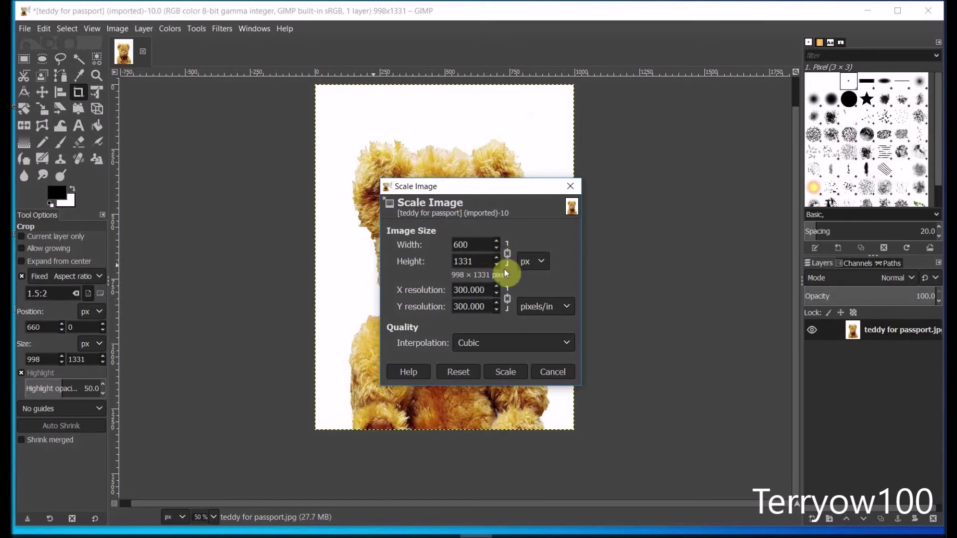
pyautogui.click(504, 374)
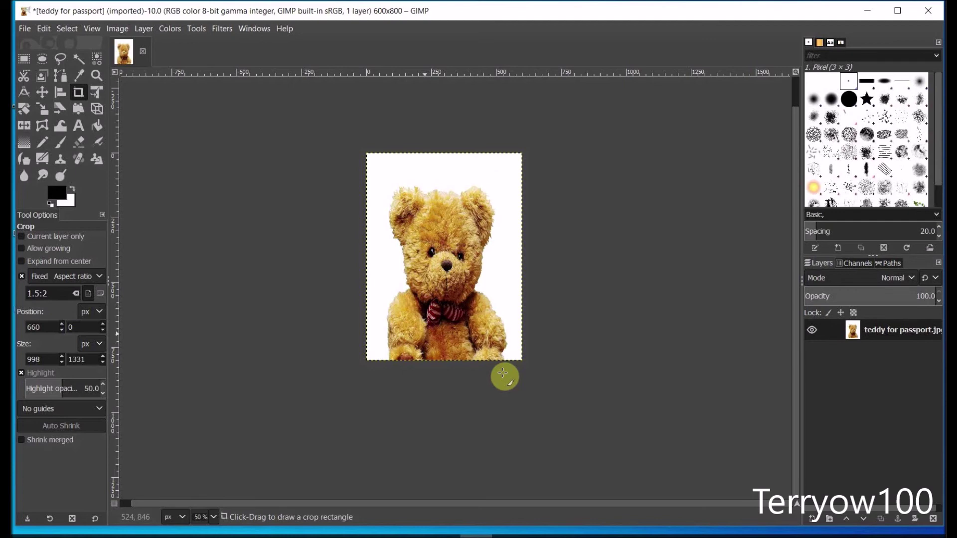
# Step: Tile the photo to 2400×1600 in the current image, with width and height unlinked
pyautogui.click(225, 29)
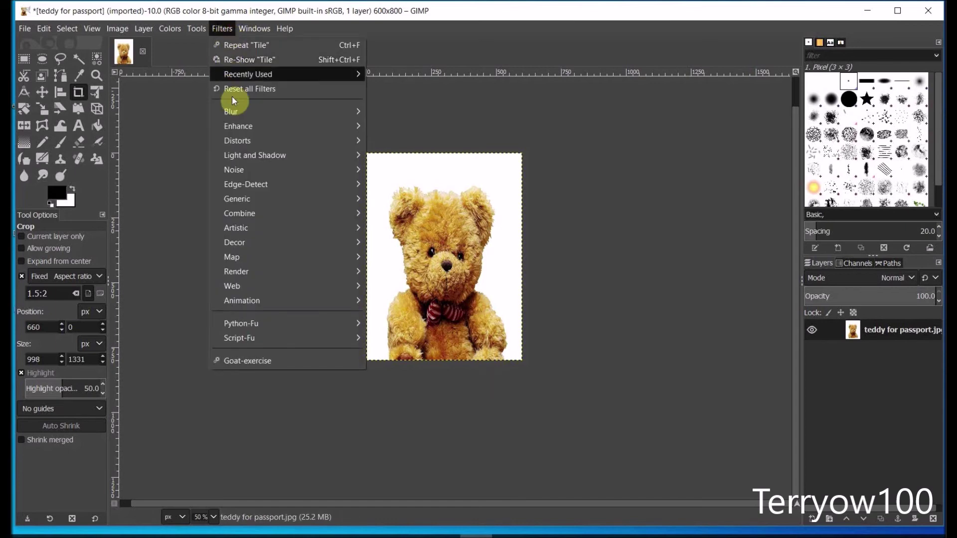
pyautogui.moveTo(230, 258)
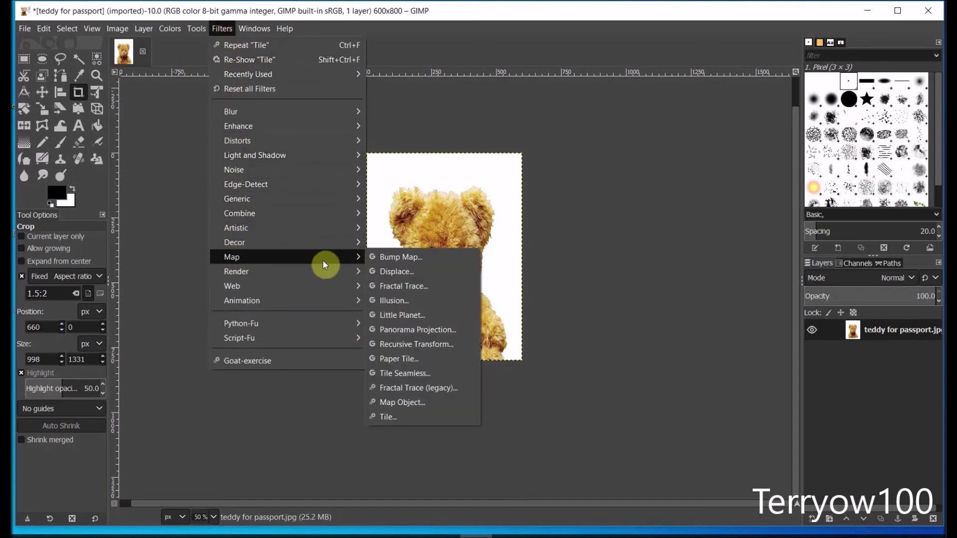
pyautogui.click(387, 416)
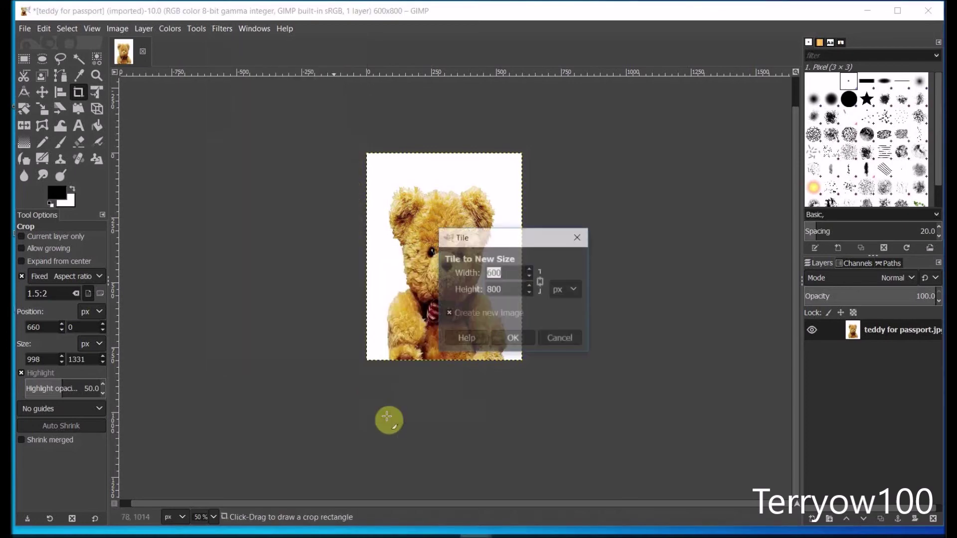
pyautogui.click(541, 282)
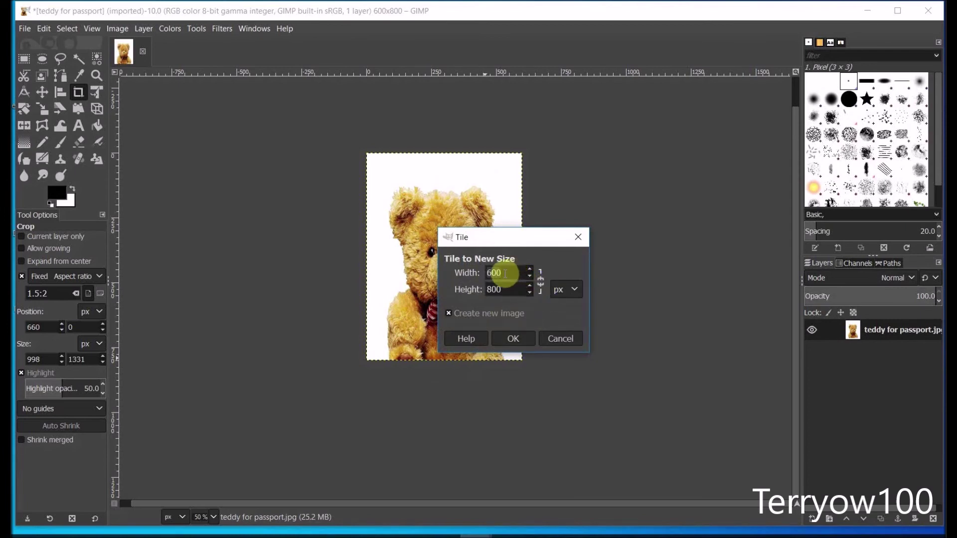
pyautogui.moveTo(506, 273); pyautogui.dragTo(489, 278)
pyautogui.write('2400')
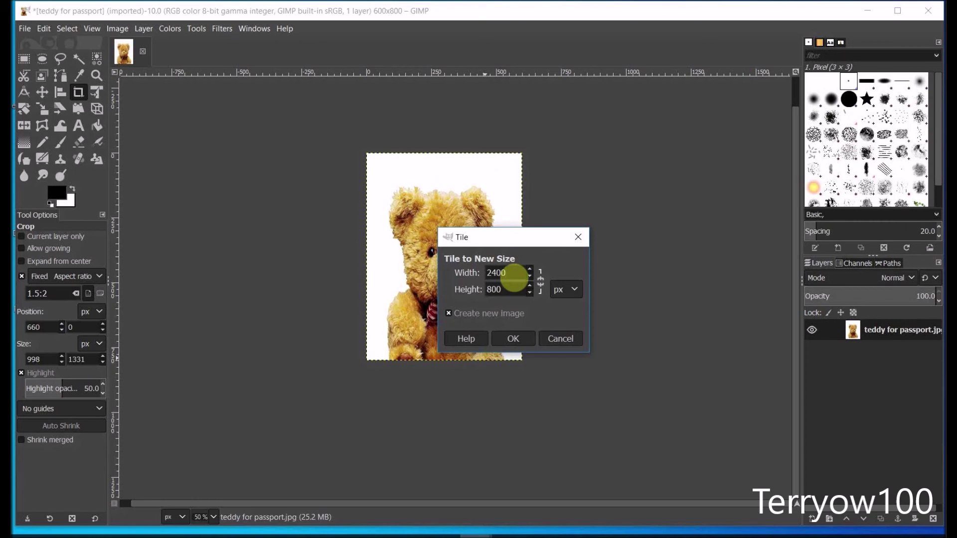
pyautogui.doubleClick(503, 289)
pyautogui.moveTo(504, 289); pyautogui.dragTo(484, 293)
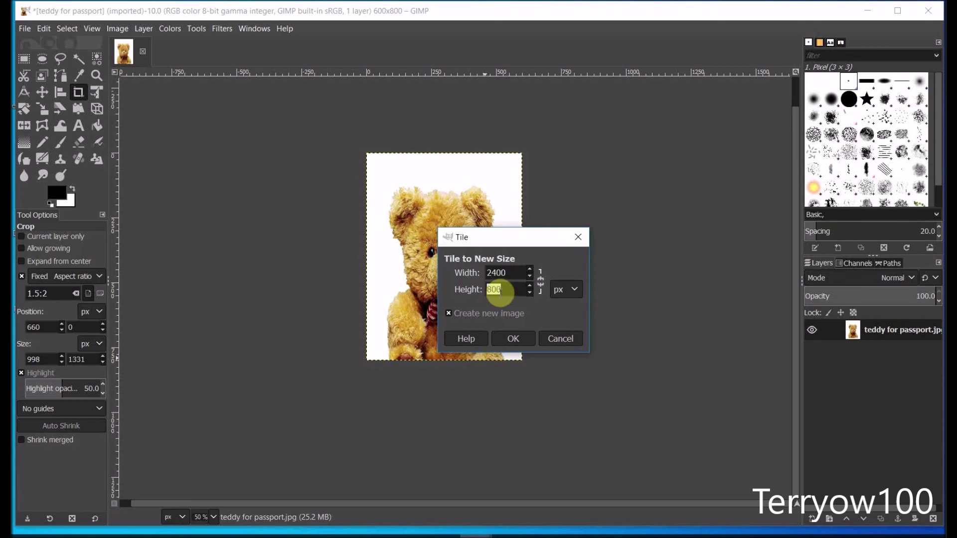
pyautogui.write('1600')
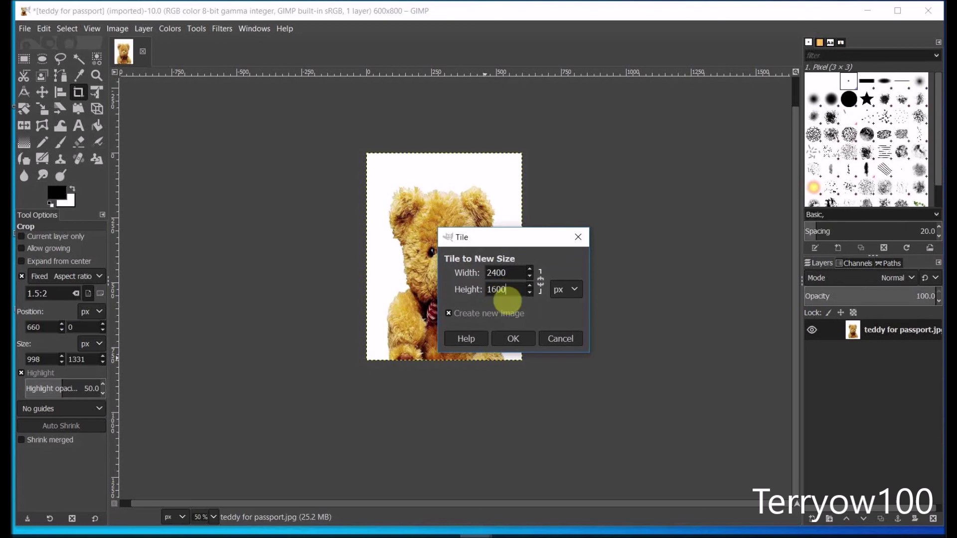
pyautogui.click(449, 313)
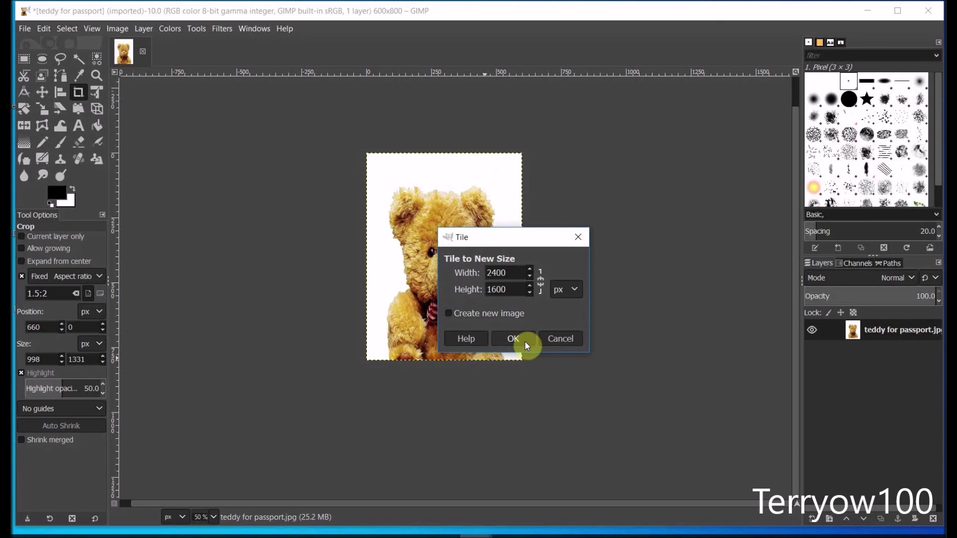
pyautogui.click(526, 344)
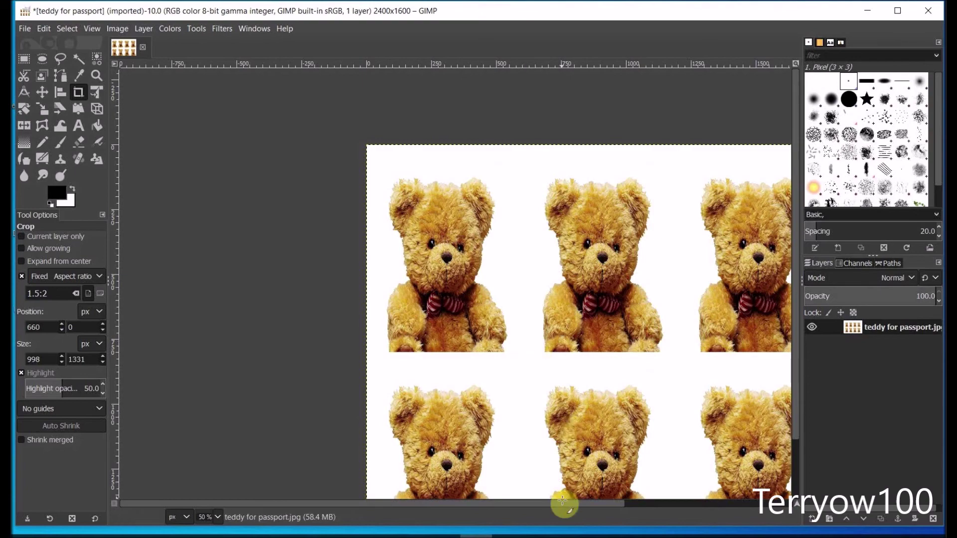
# Step: Scroll the canvas to view the full sheet of eight bears in two rows of four
pyautogui.moveTo(567, 502); pyautogui.dragTo(628, 501)
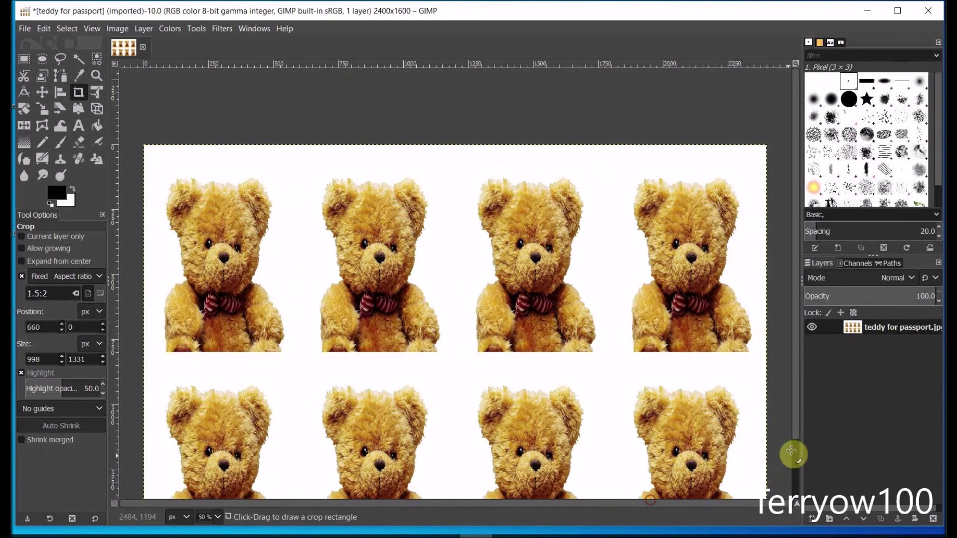
pyautogui.moveTo(799, 436); pyautogui.dragTo(804, 465)
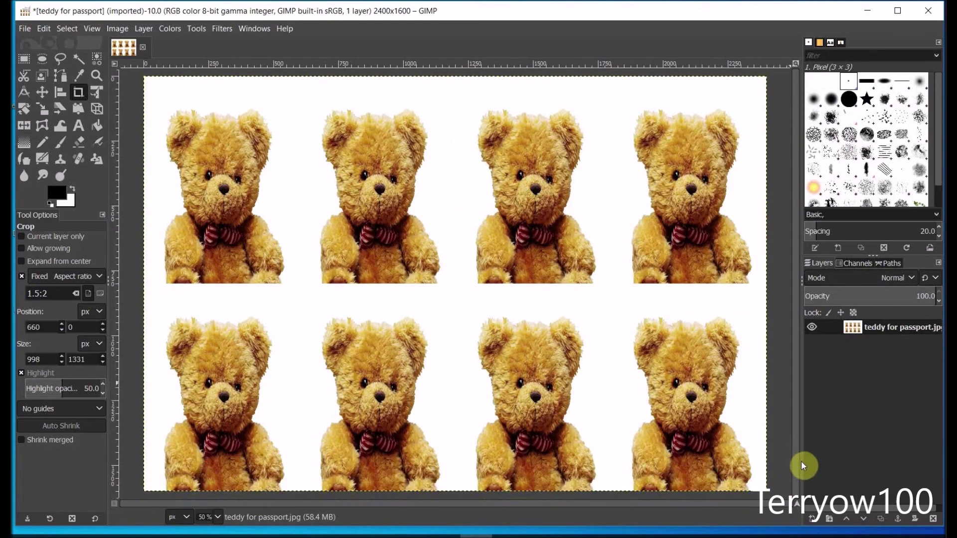